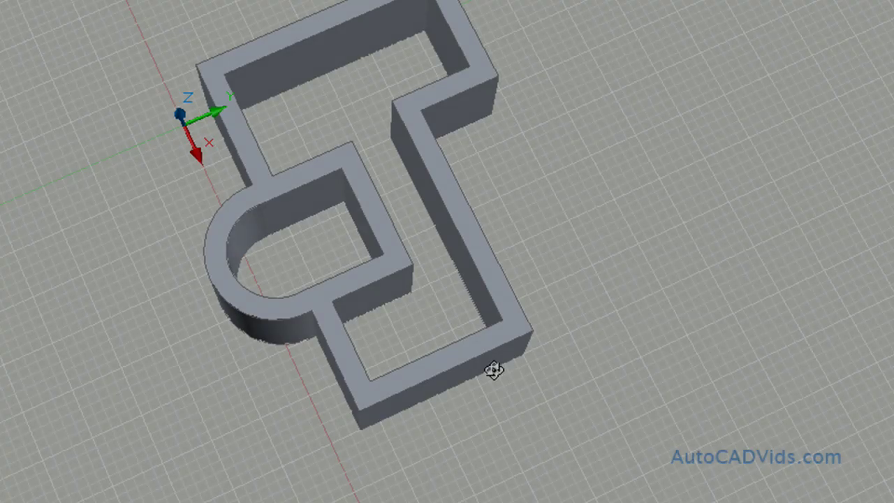
Step: Orbit the extruded shape, then switch to the top view with -VIEW _top
drag(493, 370, 663, 300)
key(Escape)
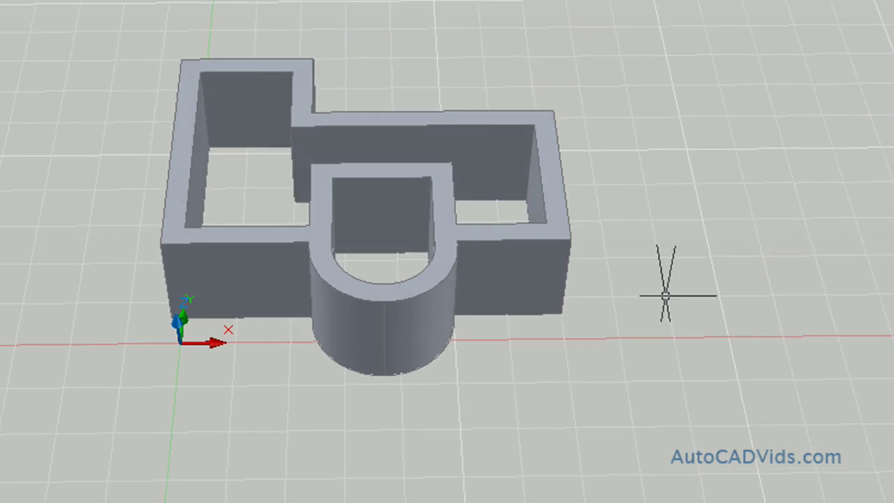
text(-view)
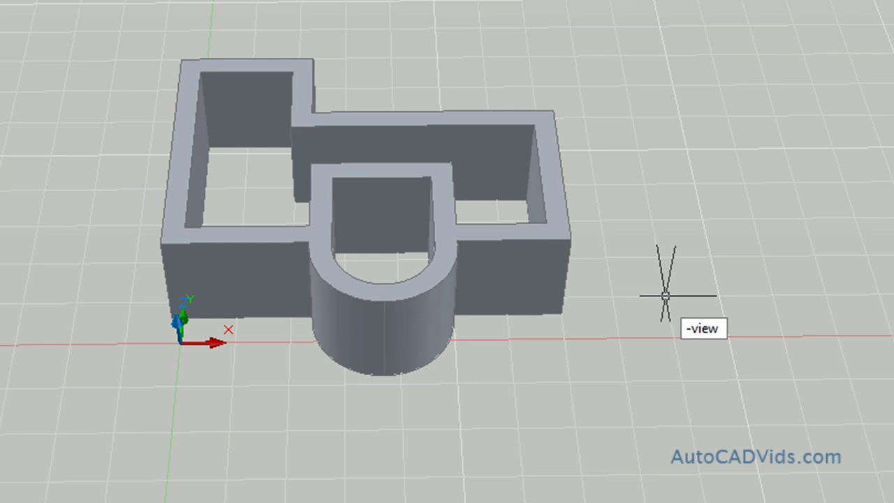
key(Return)
text(_top)
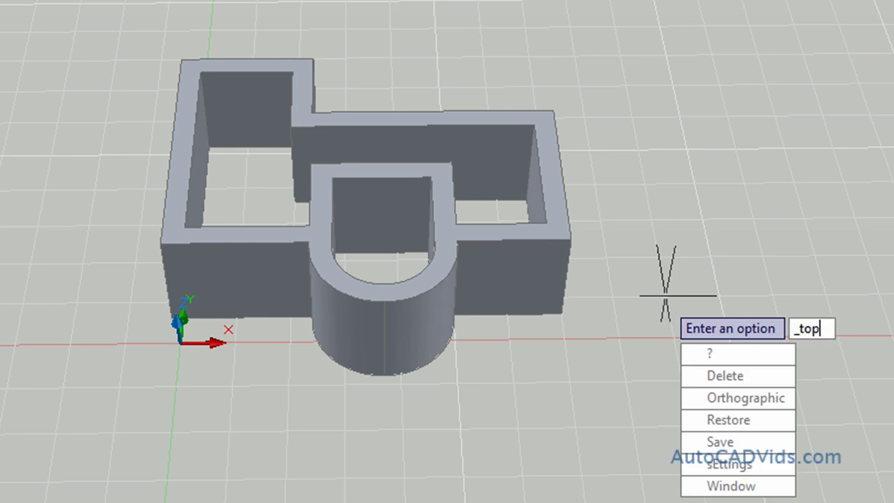
key(Return)
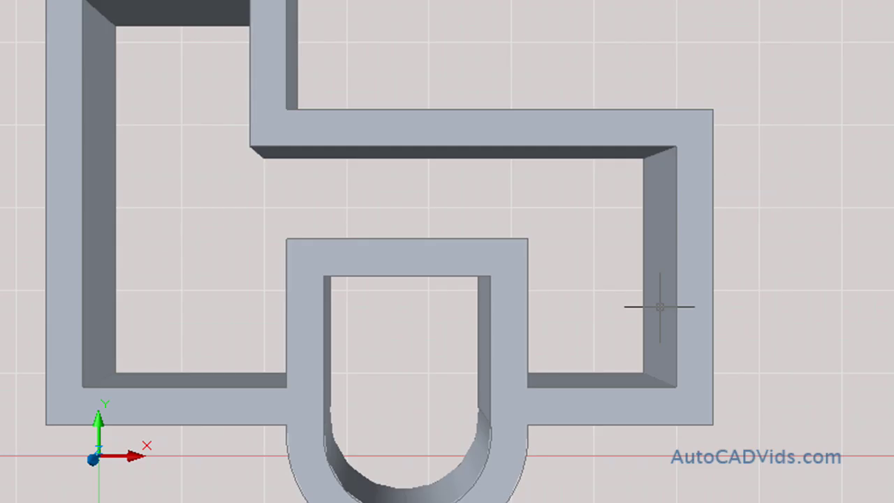
Step: Pan the drawing left to leave empty space beside the walls
text(p)
key(Return)
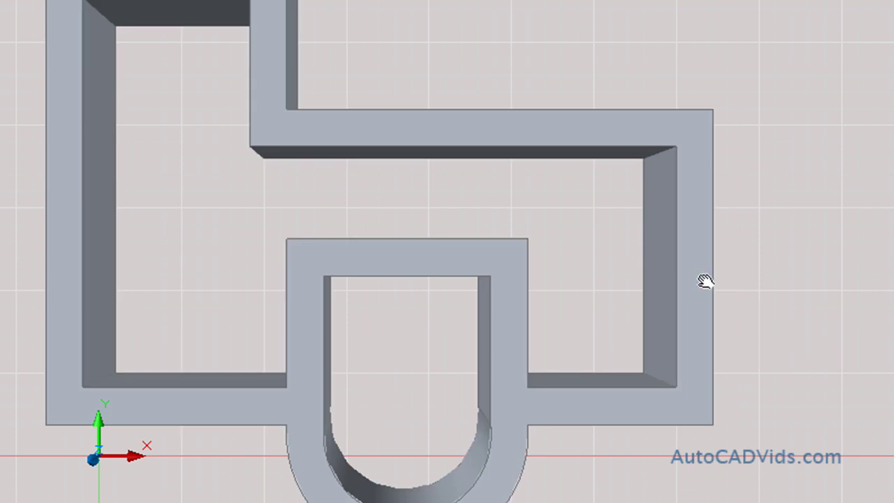
mouse_move(803, 300)
mouse_down()
mouse_move(487, 288)
mouse_move(314, 245)
mouse_move(251, 281)
mouse_up()
key(Escape)
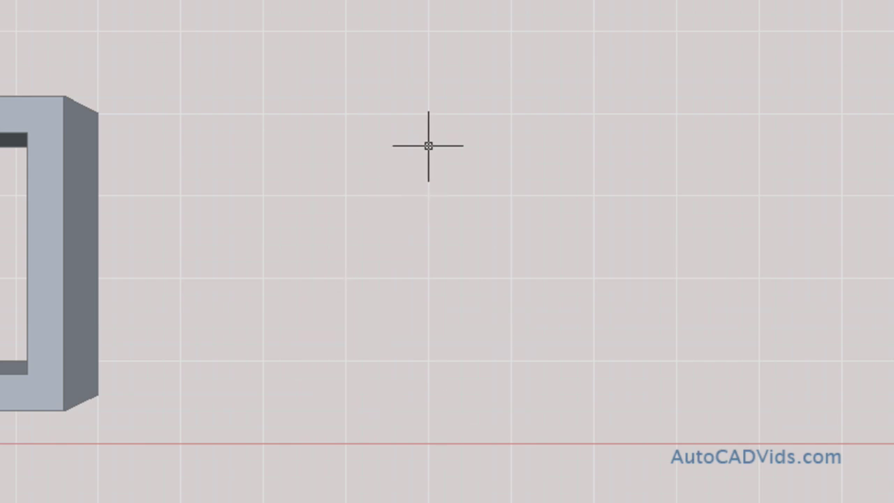
Step: Draw lines from 550,200: a slanted edge, a 30-unit drop, 40 left, then a short drop
text(line)
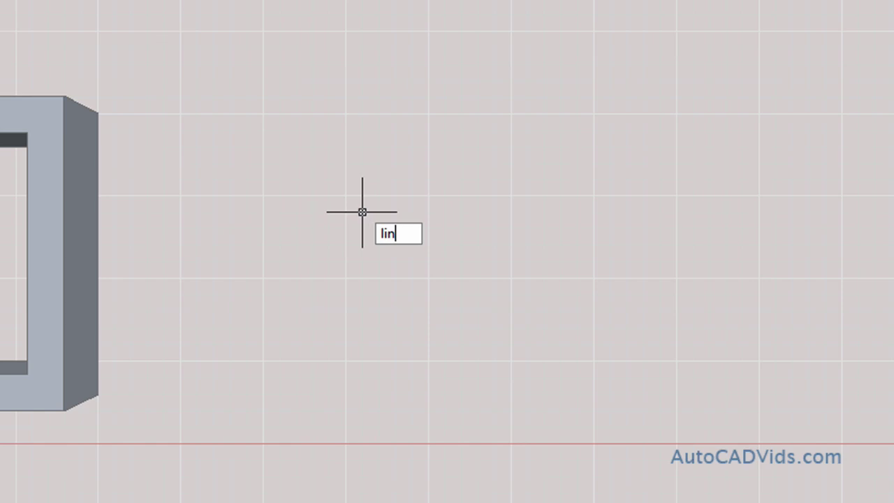
key(Return)
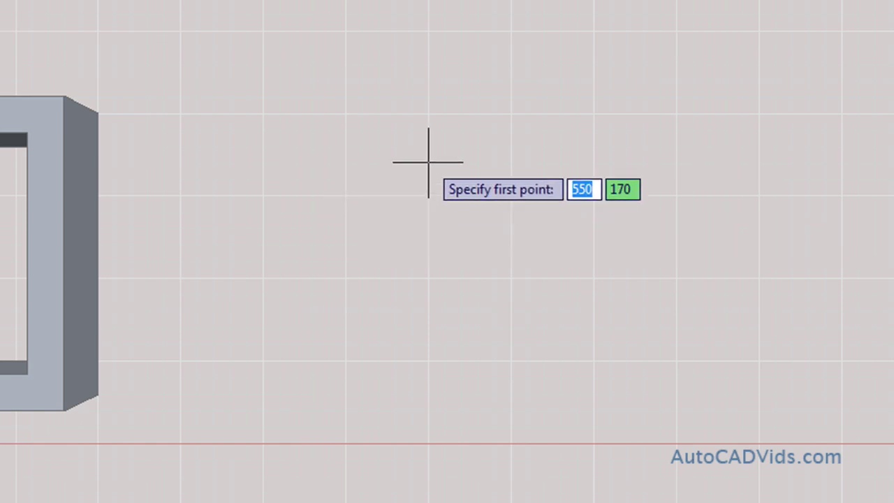
click(429, 113)
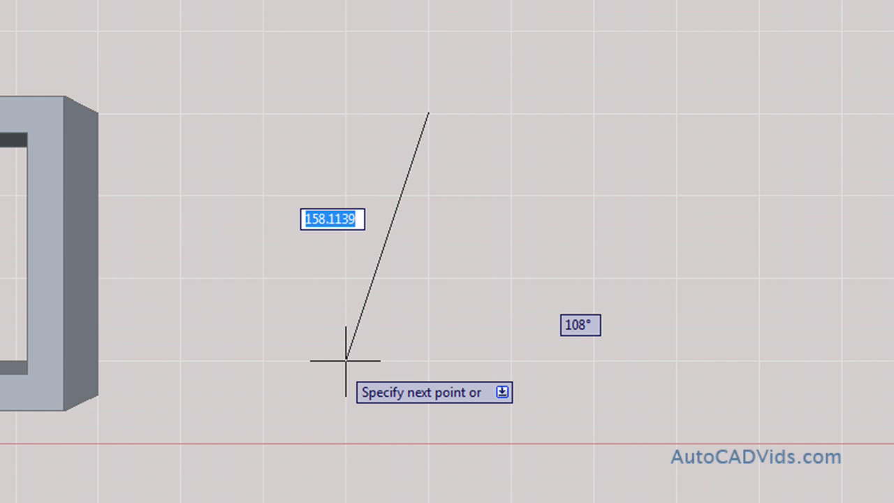
click(345, 362)
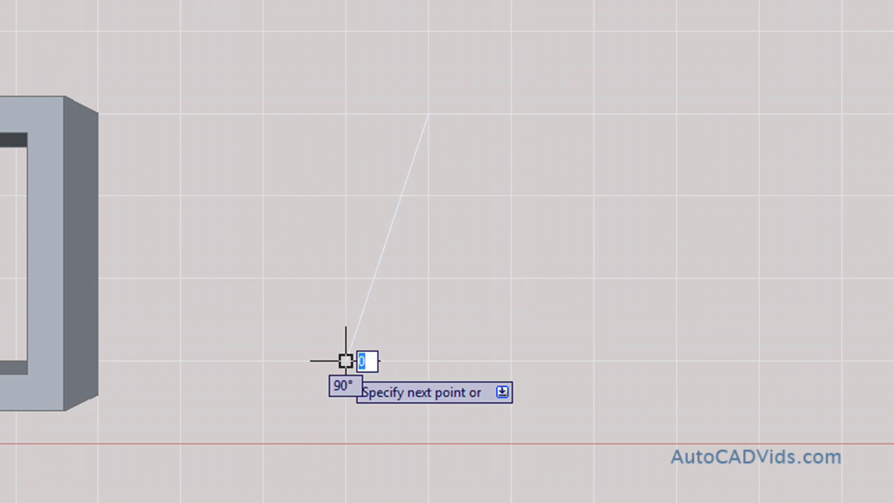
click(345, 411)
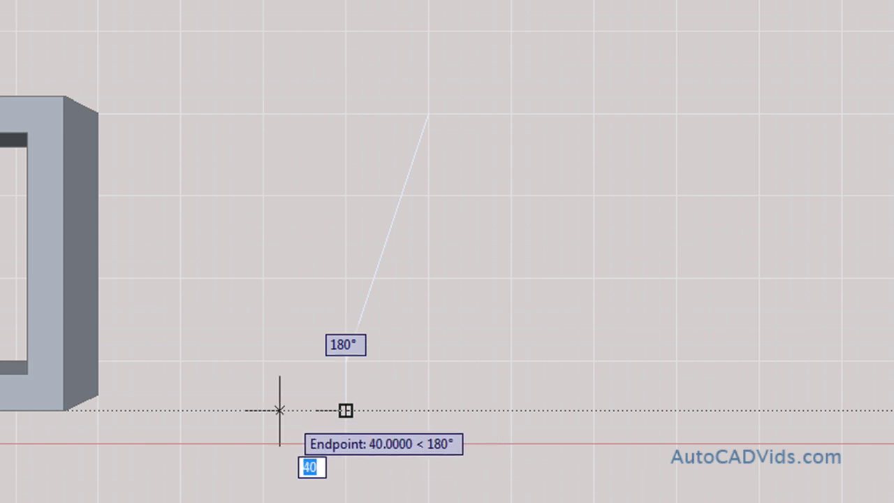
click(280, 410)
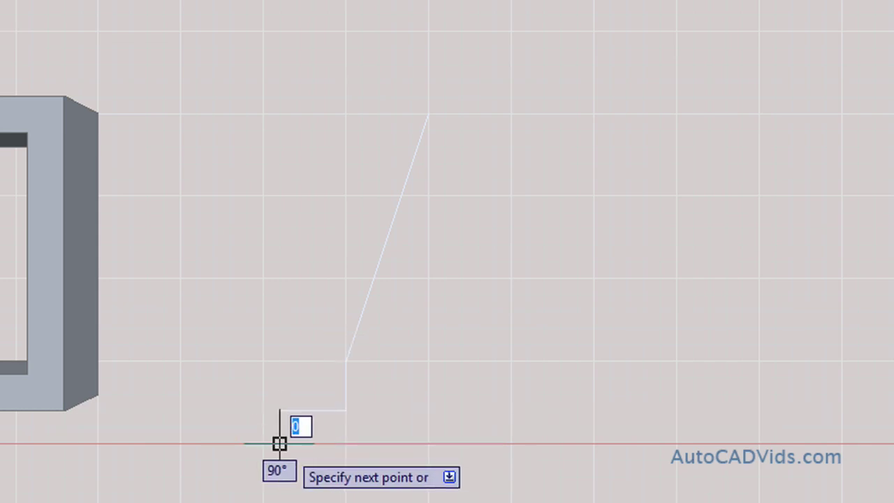
click(280, 445)
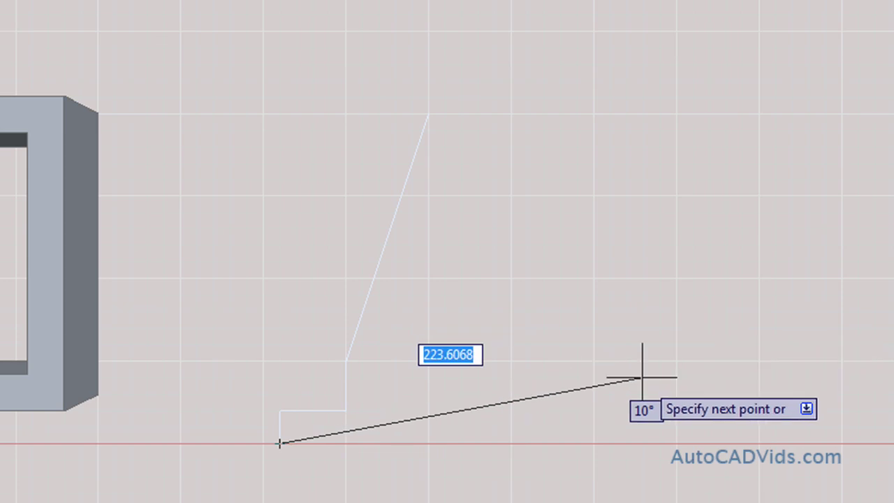
Step: Add a 110-unit base and 180-unit right side, then a top line closing to the slanted edge
key(Escape)
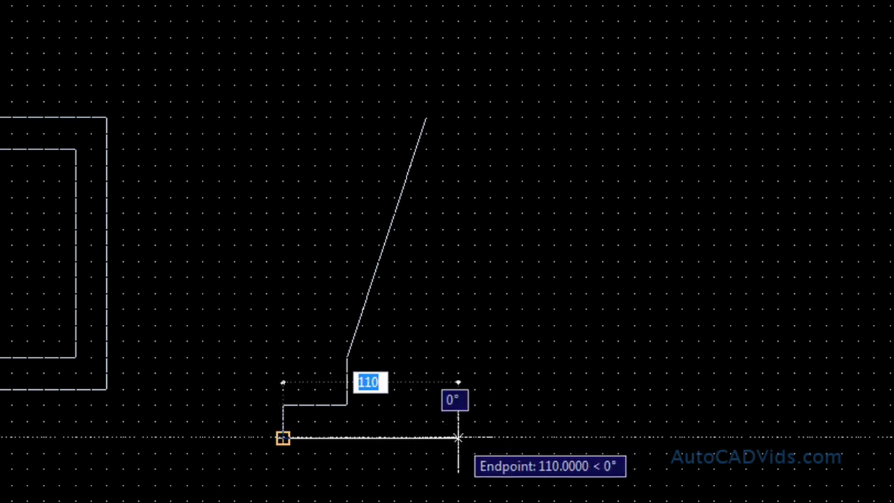
click(458, 437)
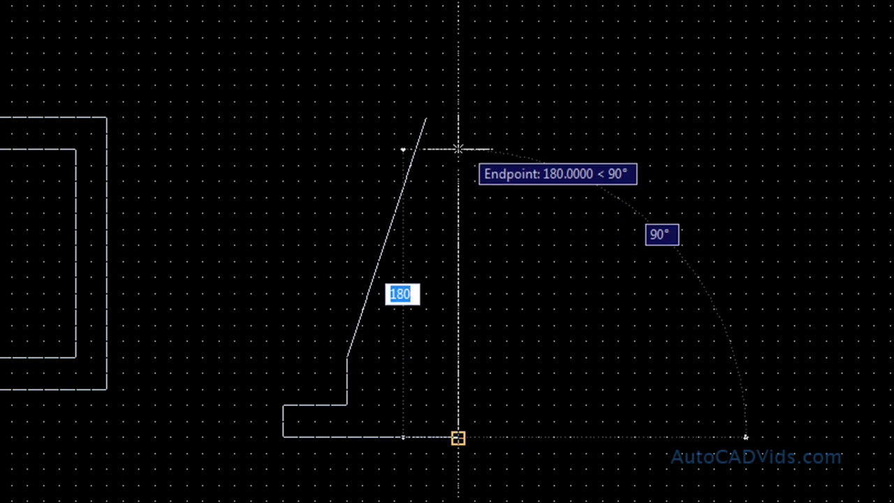
click(458, 117)
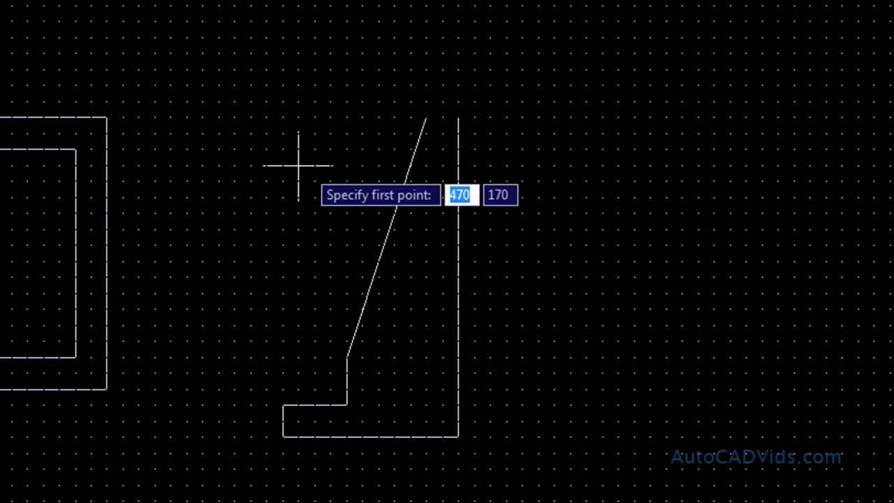
click(458, 117)
click(426, 117)
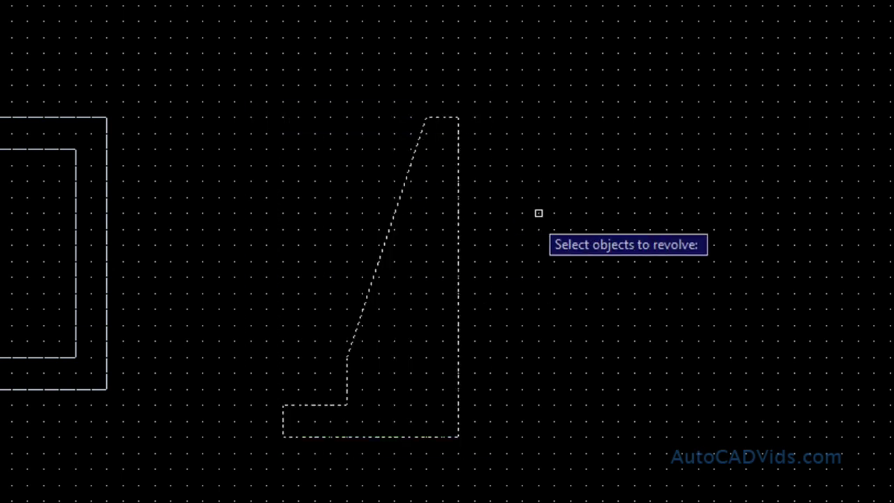
Step: Confirm the profile for REVOLVE, spinning it 360° about its right side
key(Return)
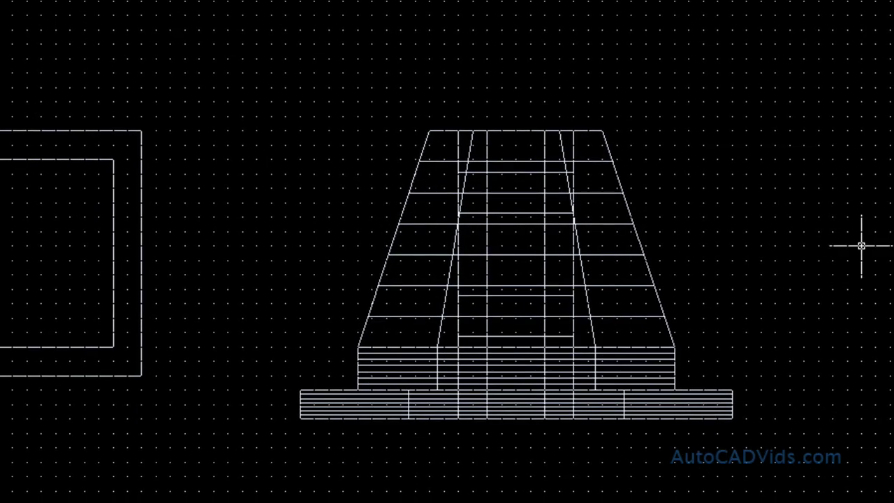
Step: Switch to Conceptual shading and orbit to inspect the flange and hollow centre
click(881, 351)
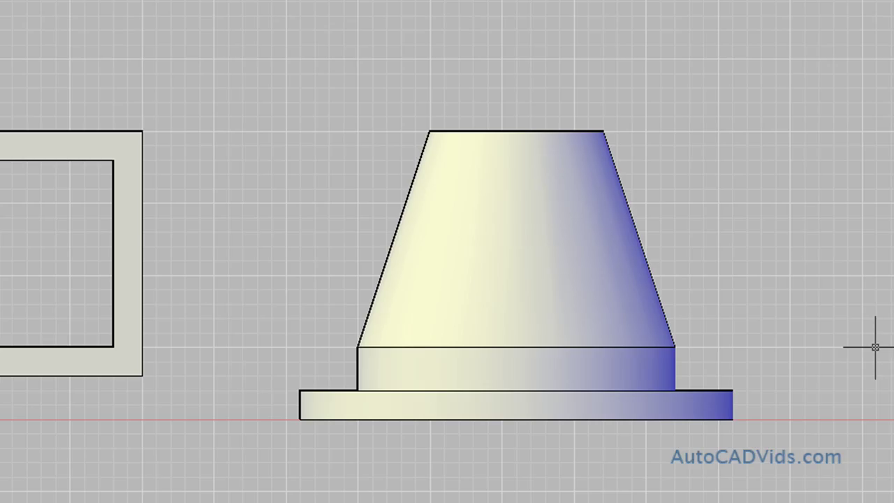
text(orbit)
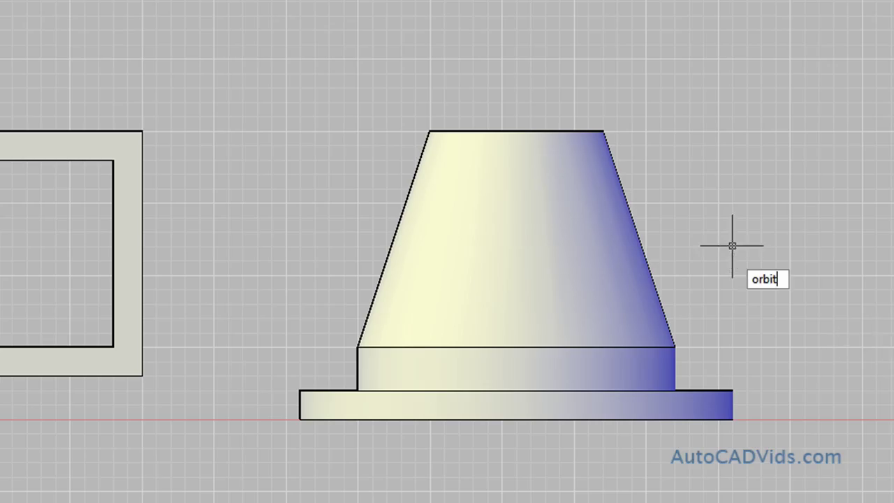
key(Return)
drag(732, 255, 397, 299)
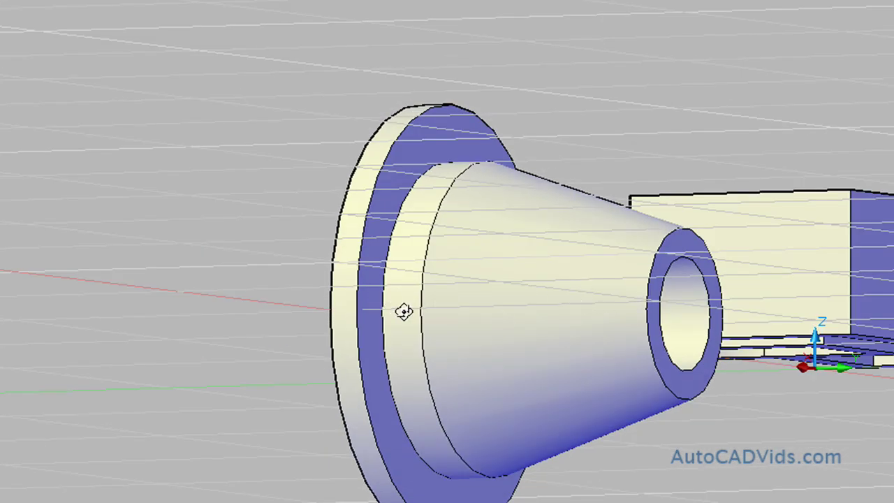
drag(497, 305, 210, 425)
Step: Close the top edge with a line, then revolve 360° about the top-right to bottom-right axis
key(Escape)
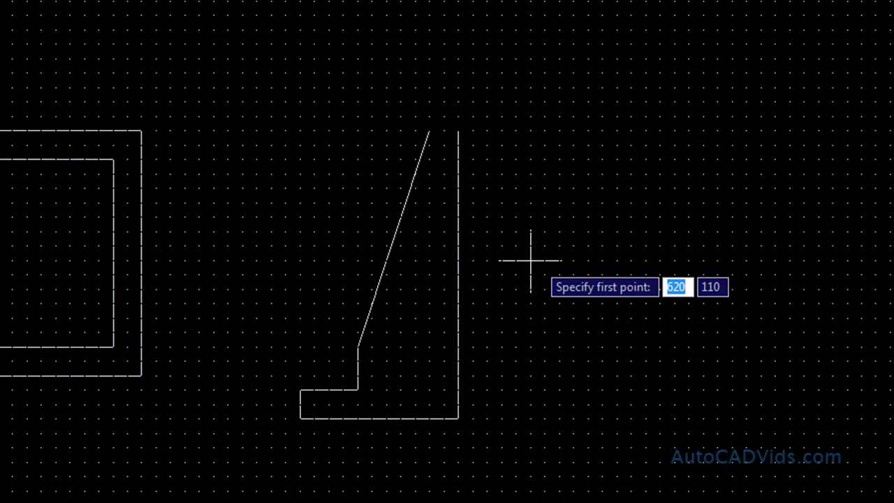
click(458, 131)
click(429, 131)
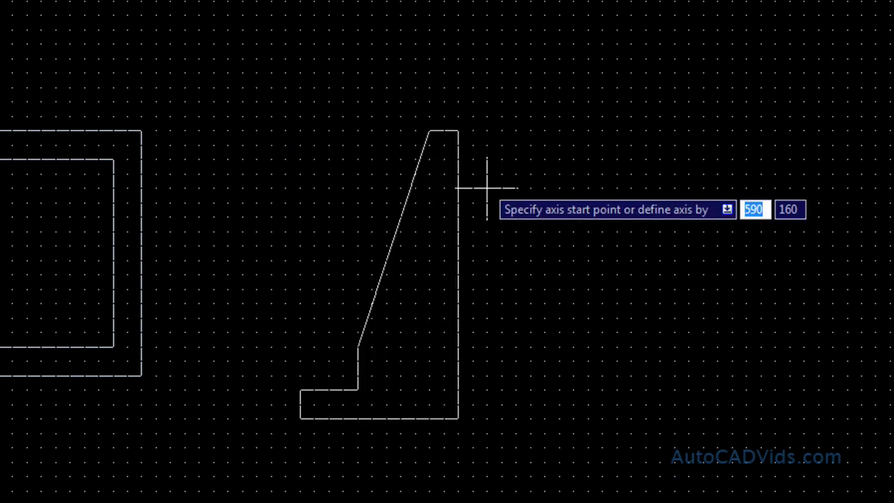
click(459, 131)
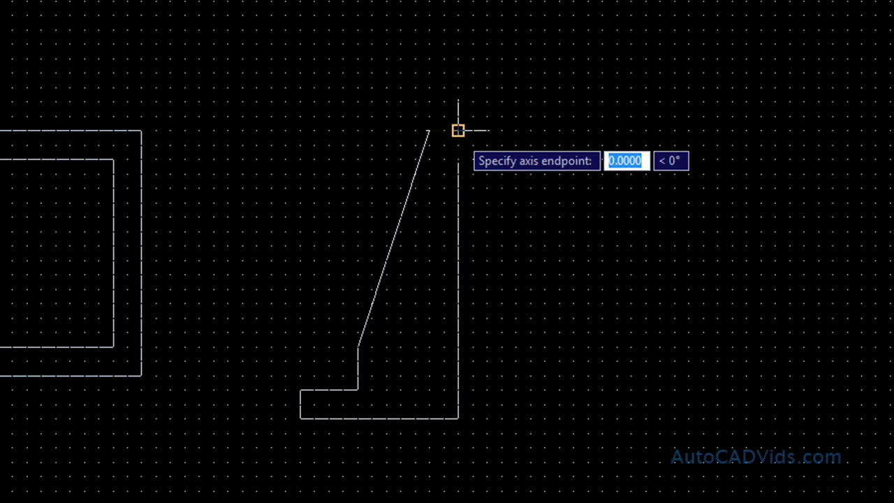
click(458, 419)
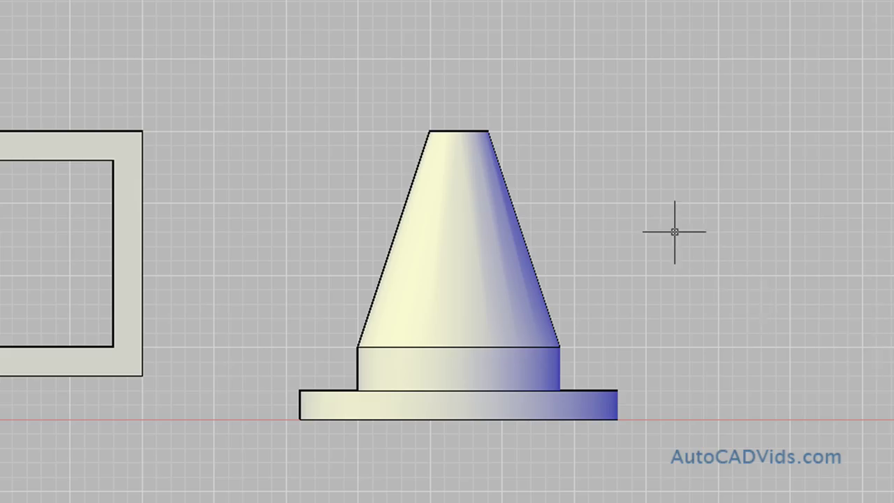
Step: Orbit around the hat solid to view it from above, then its base disc face-on
text(or)
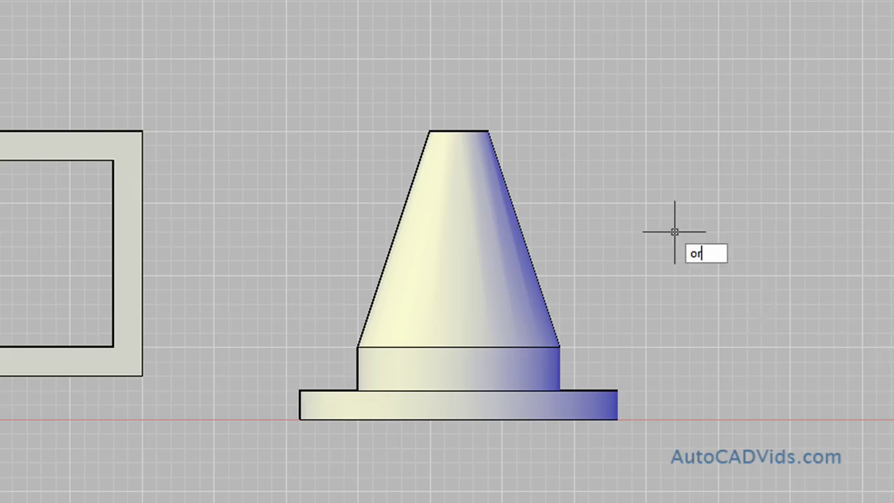
text(bit)
key(Return)
drag(673, 211, 464, 244)
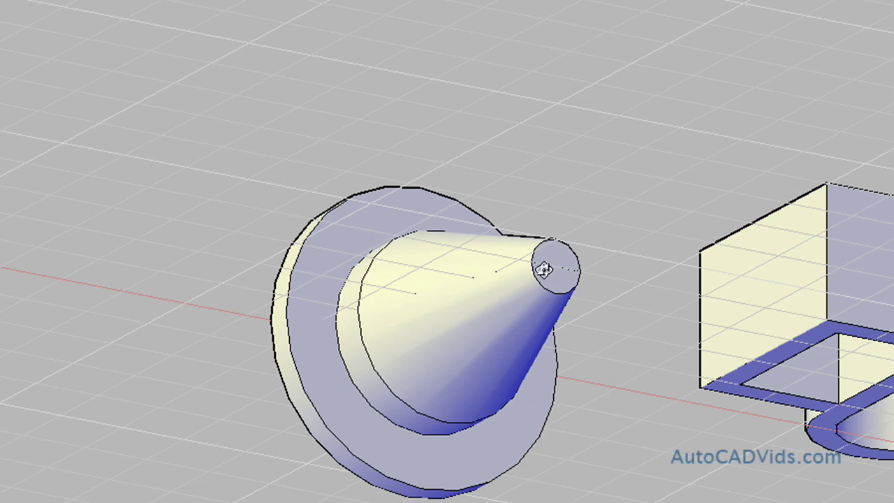
drag(360, 352, 637, 195)
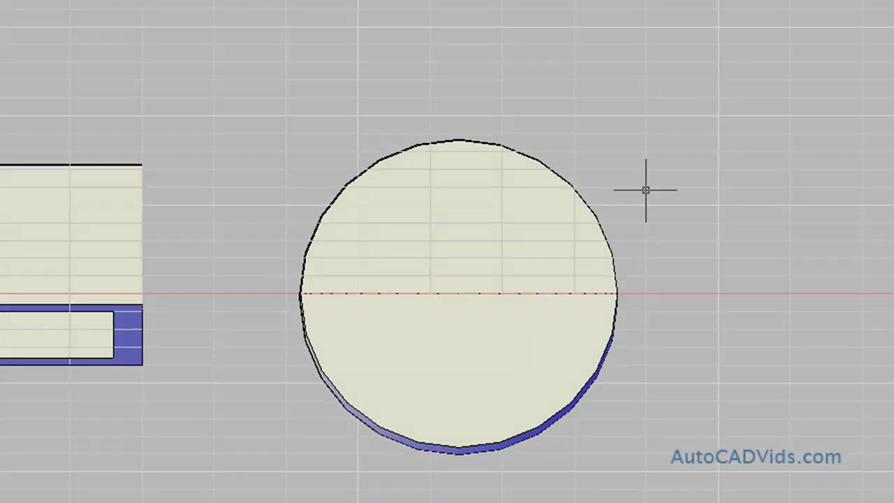
Step: Undo the revolve, crossing-select the profile and start REVOLVE
key(ctrl+z)
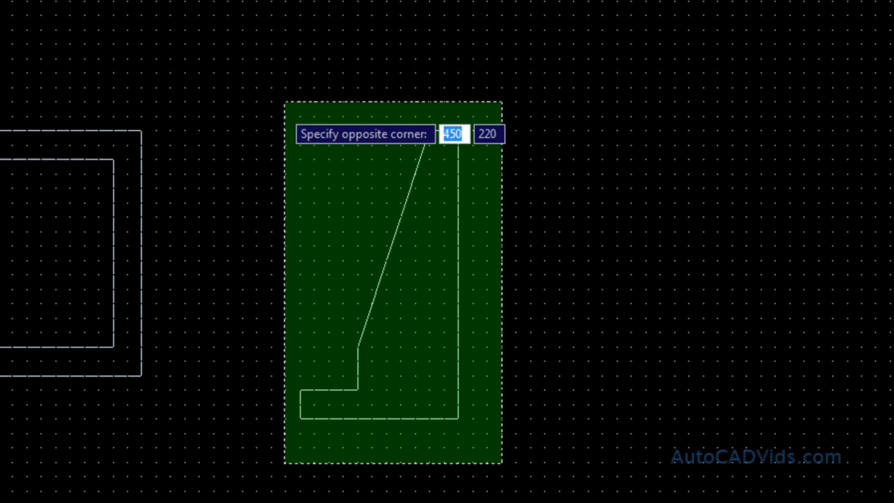
click(284, 102)
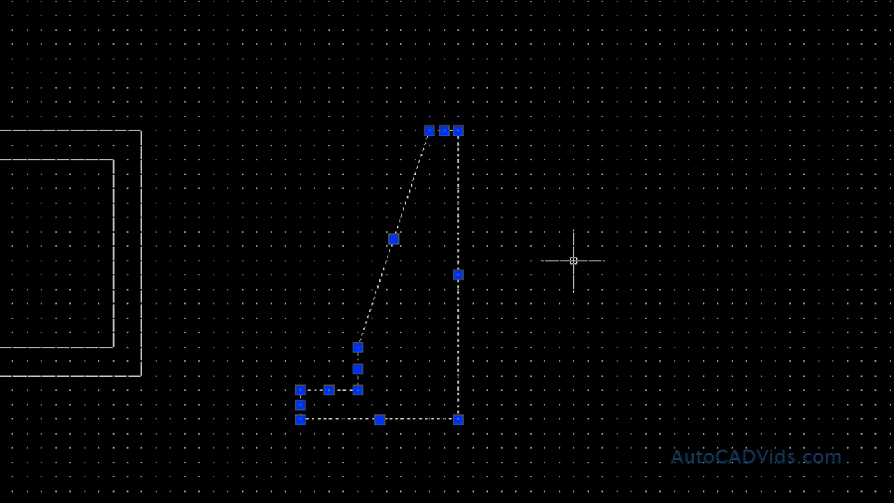
text(rev)
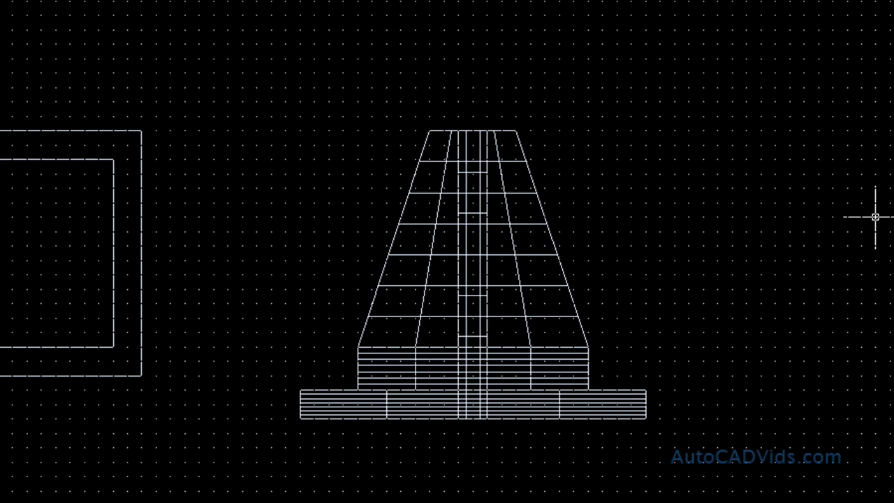
Step: Apply a shaded visual style and orbit to look down on the solids at an angle
click(869, 359)
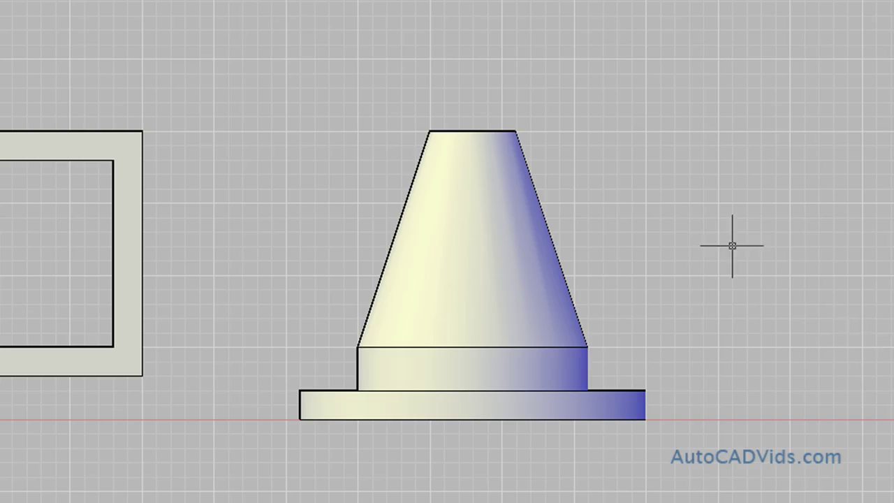
text(orbi)
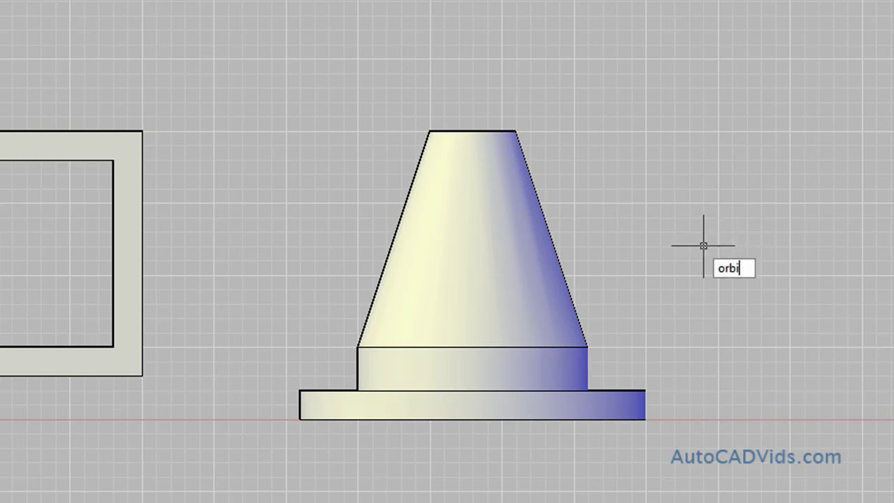
text(t)
key(Return)
drag(628, 152, 339, 247)
key(Escape)
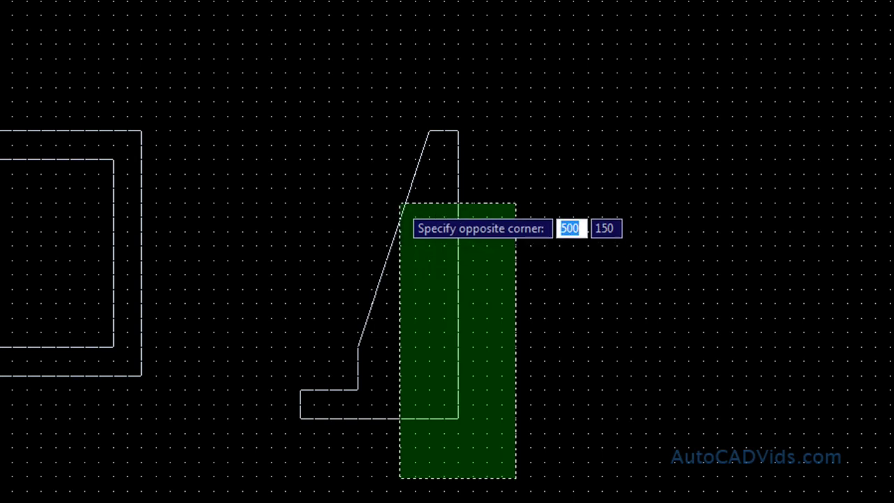
Step: Crossing-select the hat profile and run REVOLVE on it
click(270, 102)
text(rev)
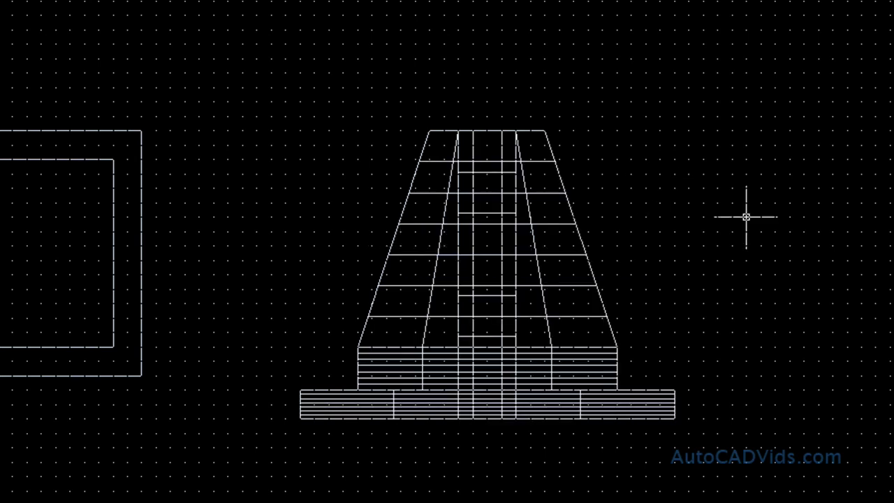
Step: Apply a shaded visual style and orbit to see the hat from below
mouse_move(890, 275)
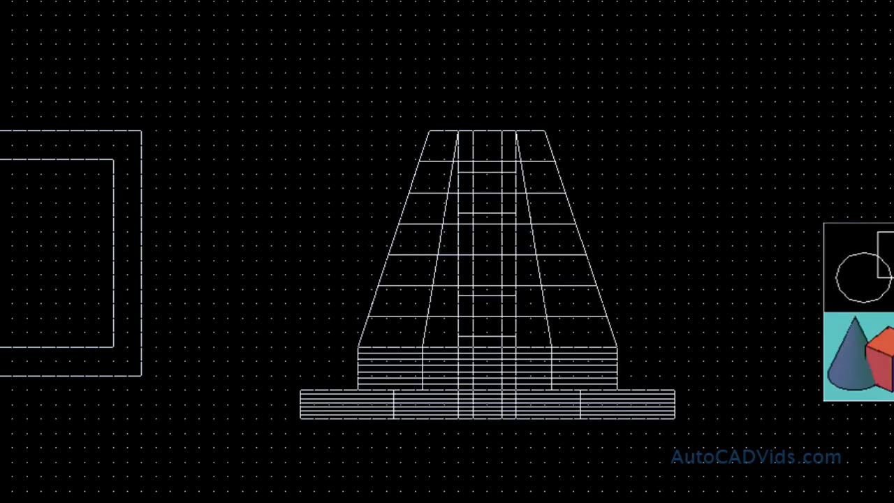
click(874, 375)
text(or)
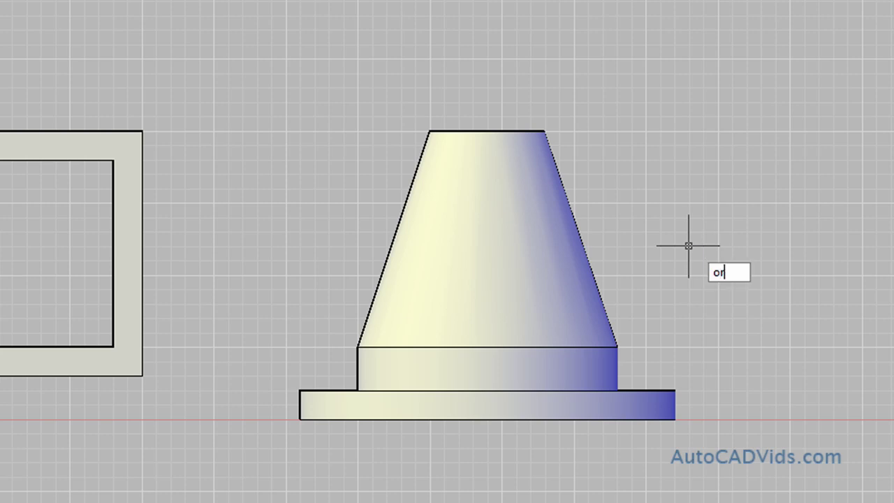
text(bit)
key(Return)
drag(692, 247, 785, 369)
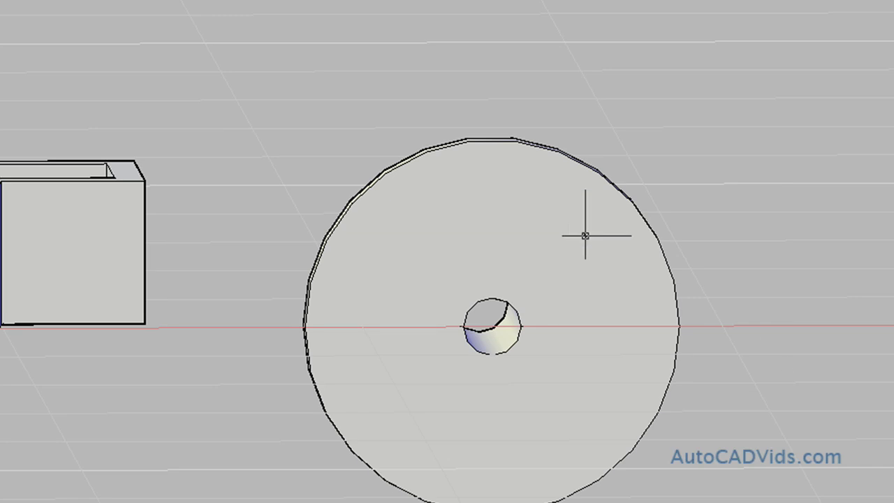
Step: Orbit to an oblique view, pan up to recentre the hat, and begin a window around it
text(orbit)
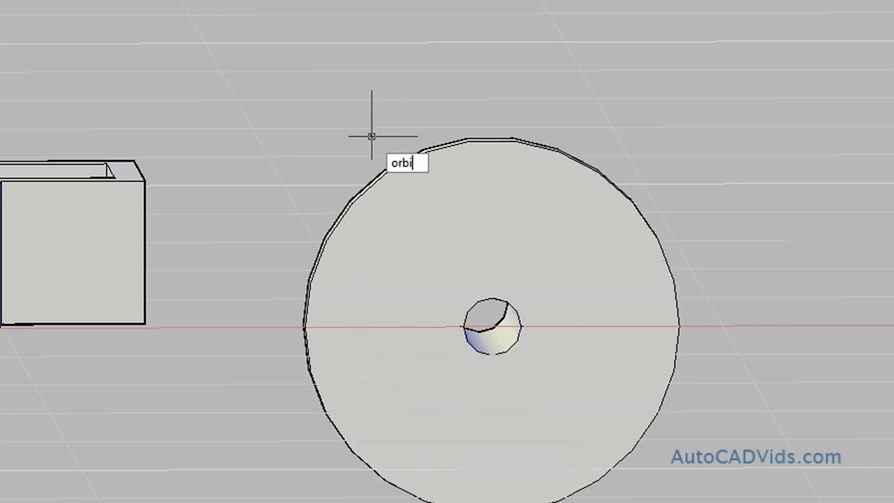
key(Return)
drag(370, 136, 398, 212)
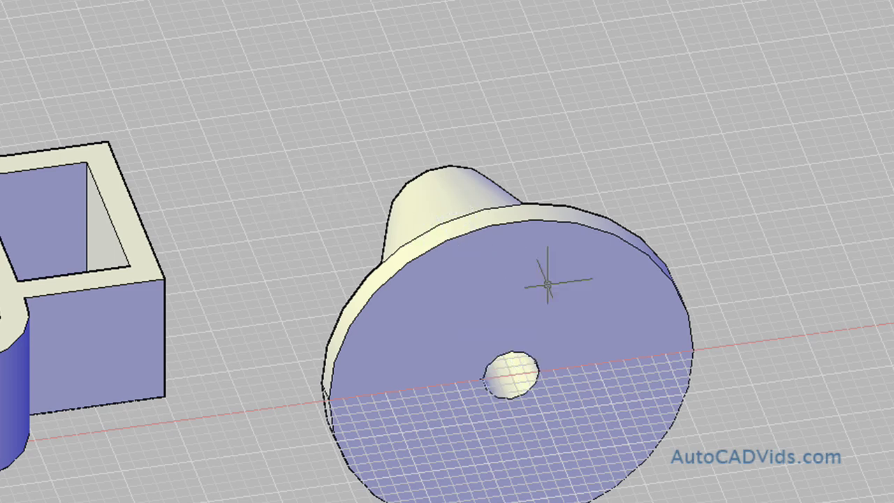
text(p)
key(Return)
drag(732, 393, 732, 336)
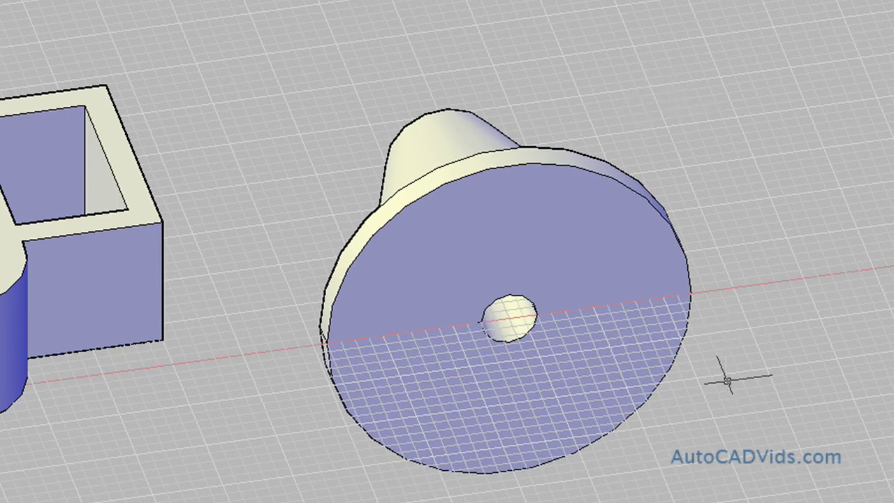
click(732, 500)
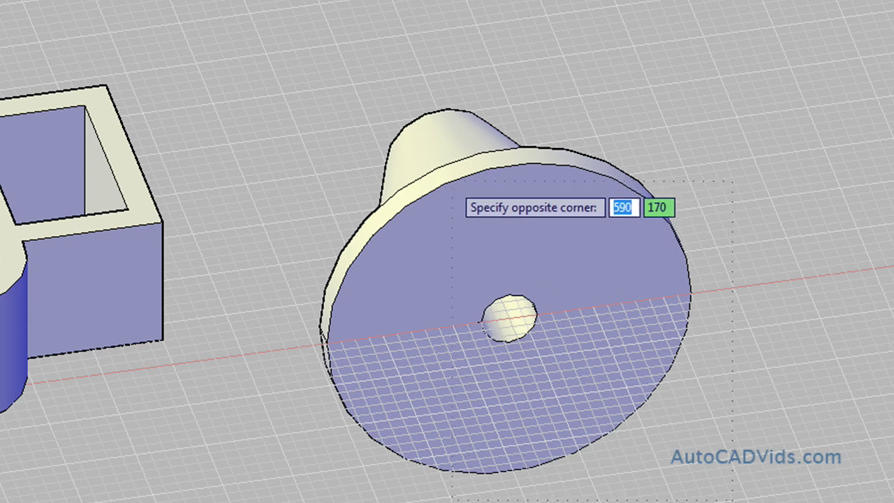
Step: Define the selected hat solid as a block named 'witches'
key(Escape)
click(280, 87)
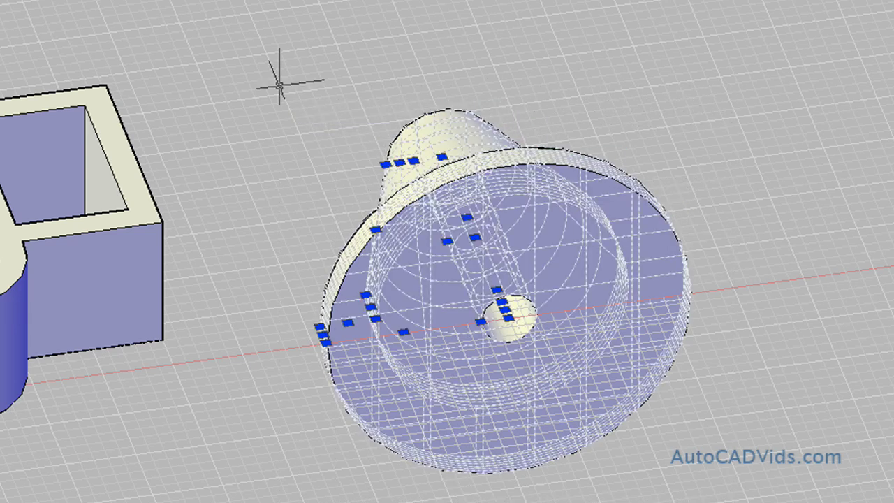
text(bl)
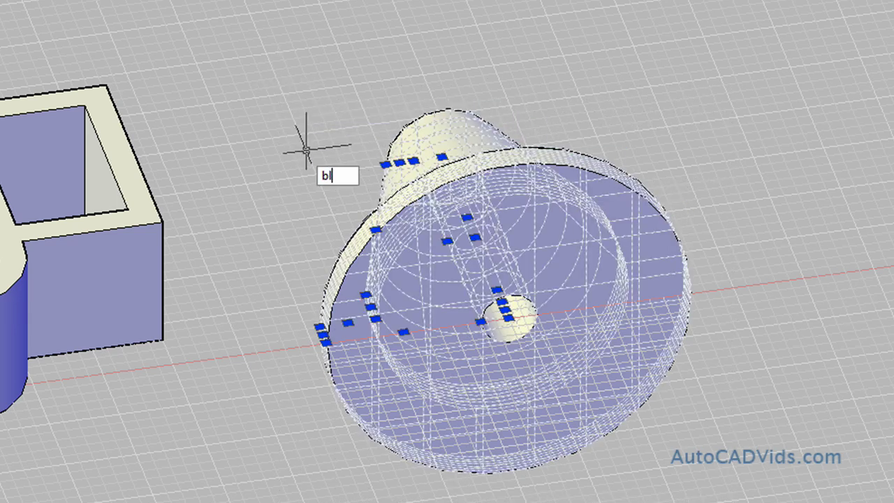
text(ock)
key(Return)
text(w)
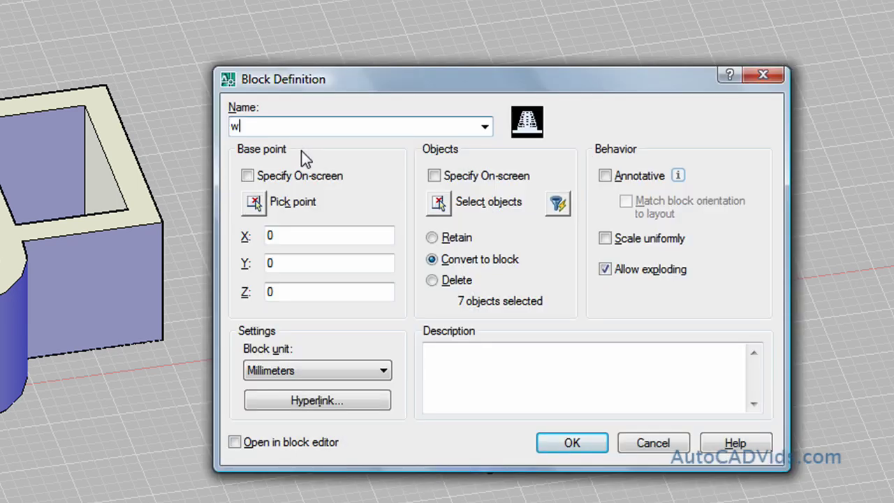
text(itches hat)
key(Return)
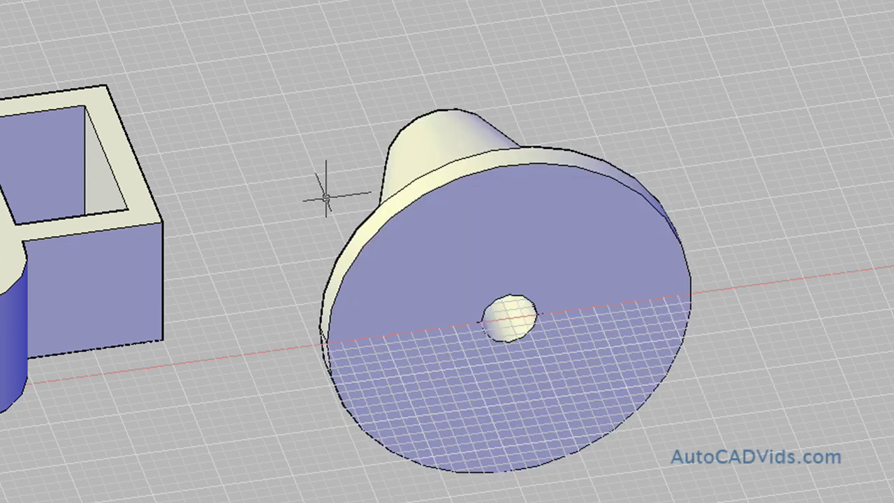
text(3)
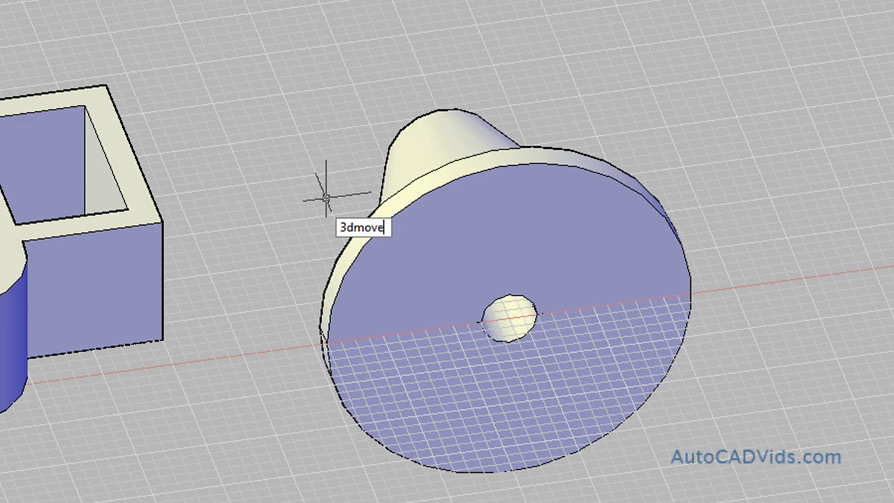
text(dmove)
key(Return)
click(398, 231)
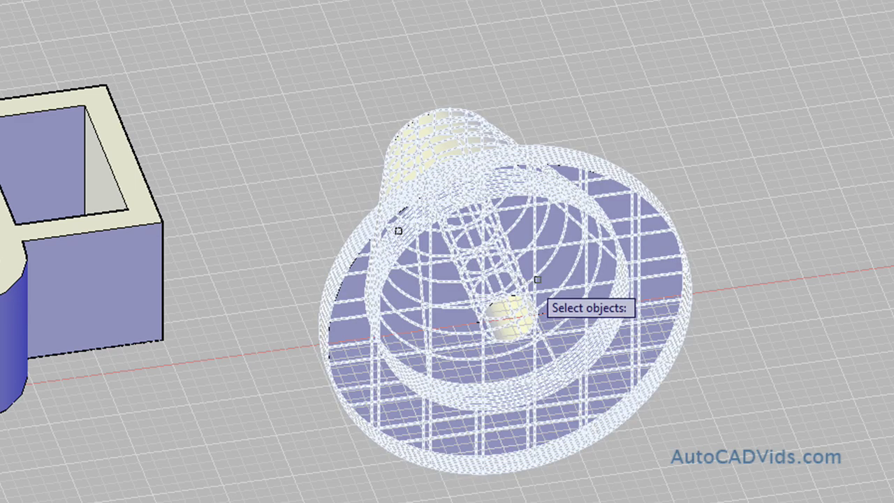
key(Return)
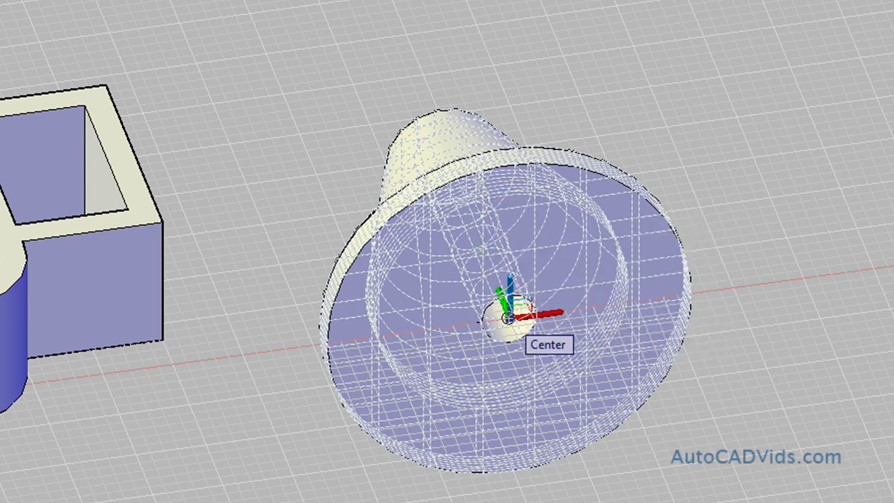
click(508, 318)
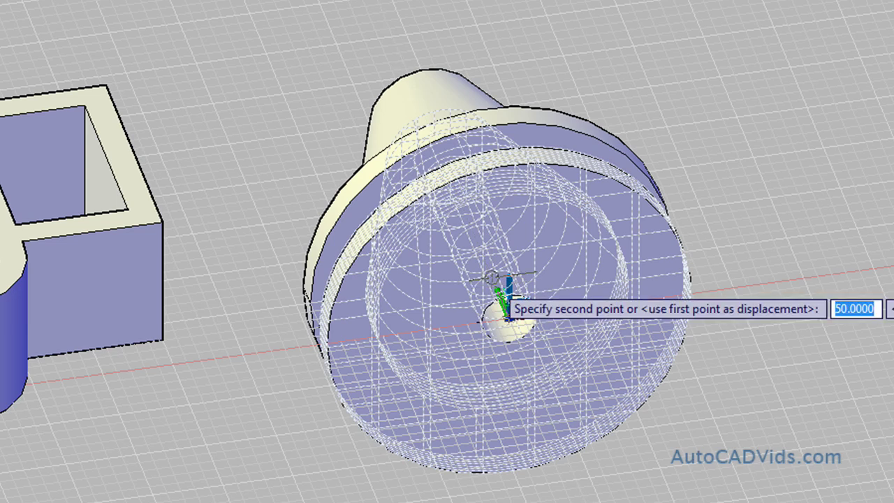
click(493, 278)
click(608, 238)
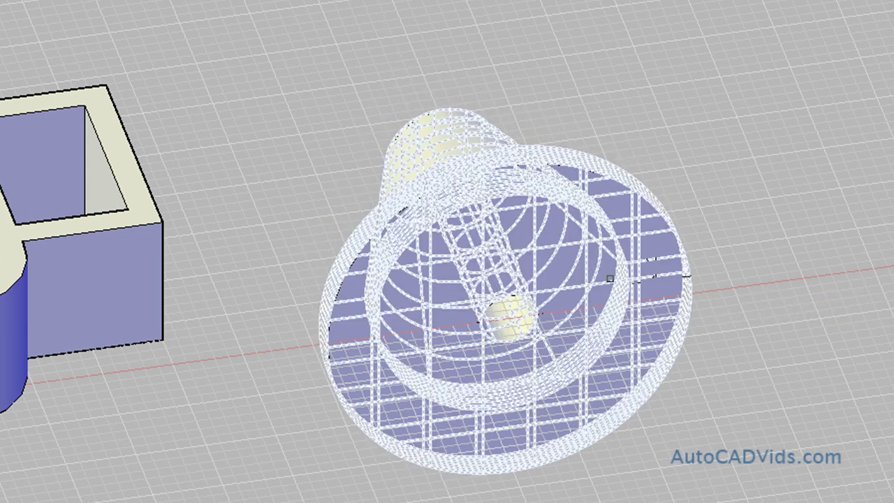
key(Escape)
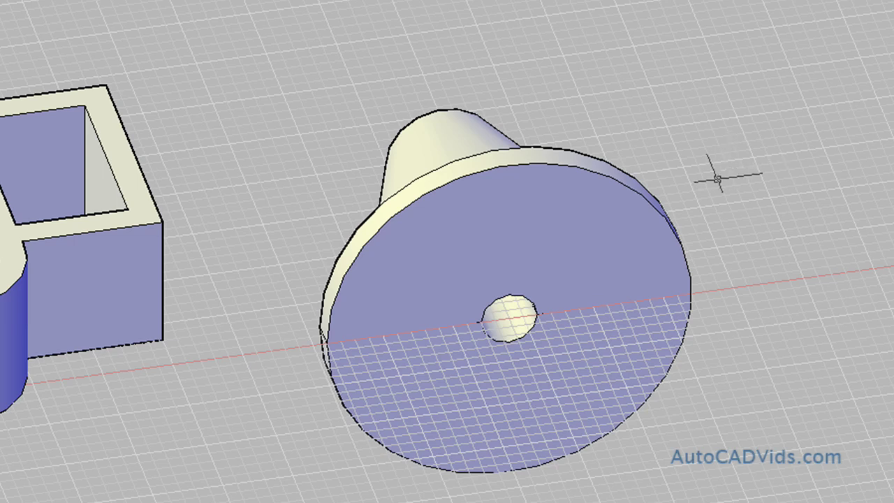
Step: 3D-rotate the hat block 90° about a gizmo axis through its centre so it stands upright
text(3drotate)
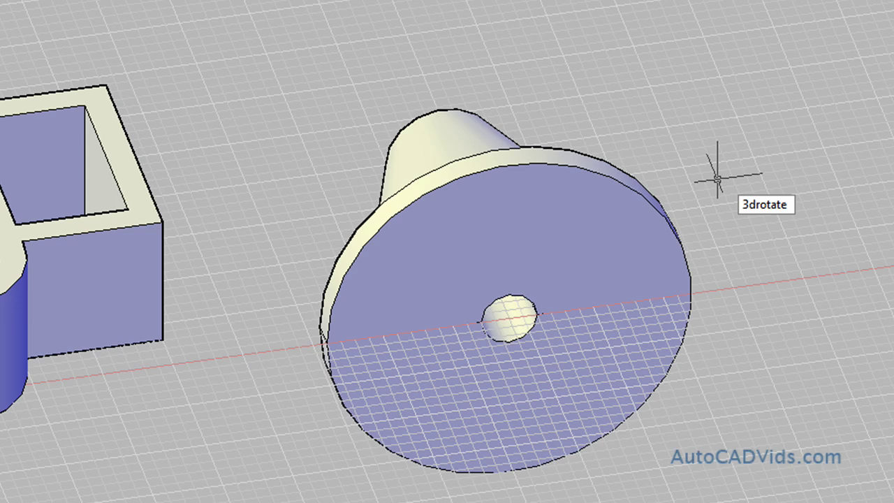
key(Return)
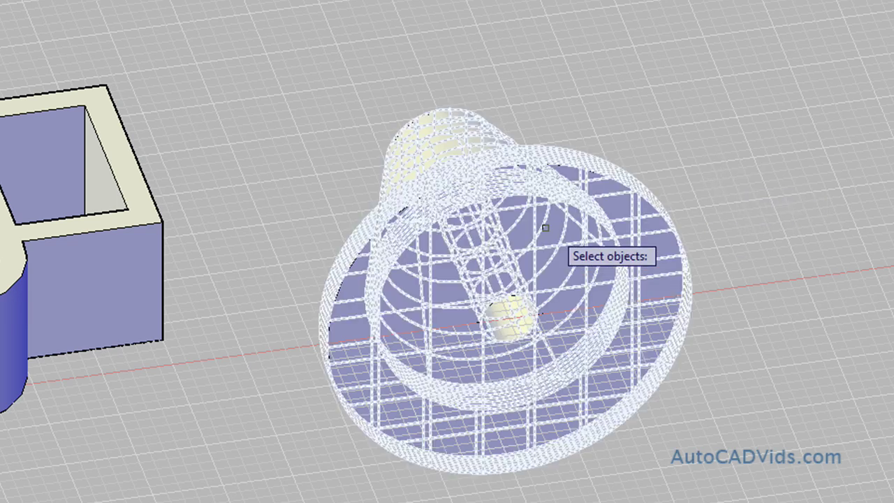
click(541, 220)
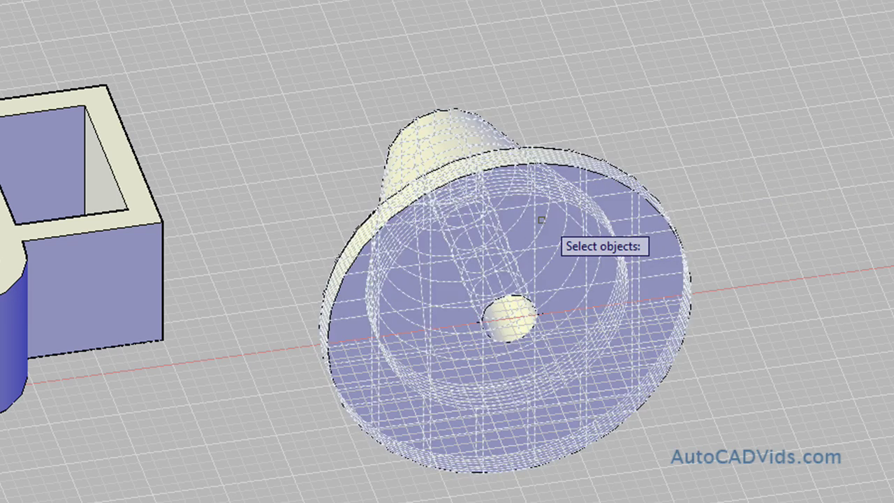
key(Return)
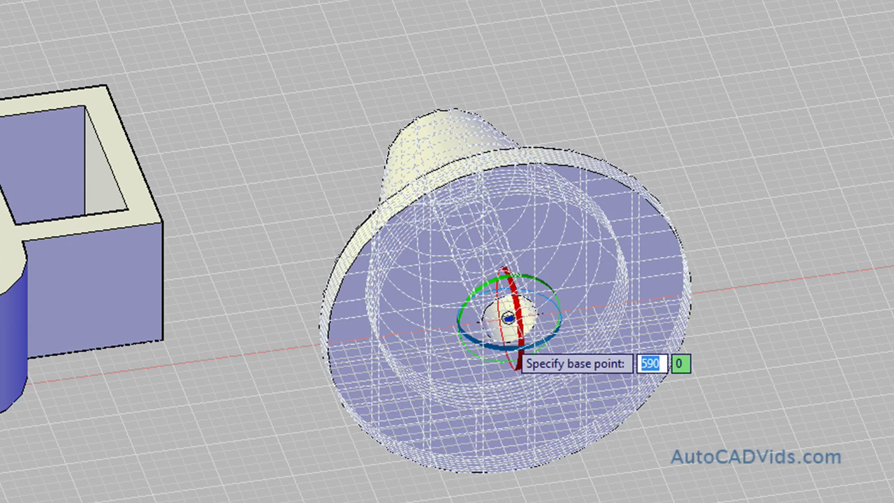
click(511, 340)
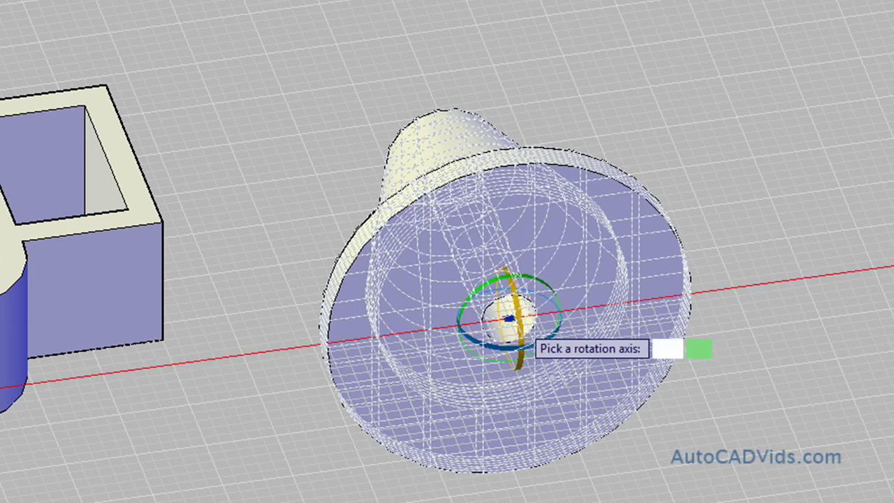
click(522, 330)
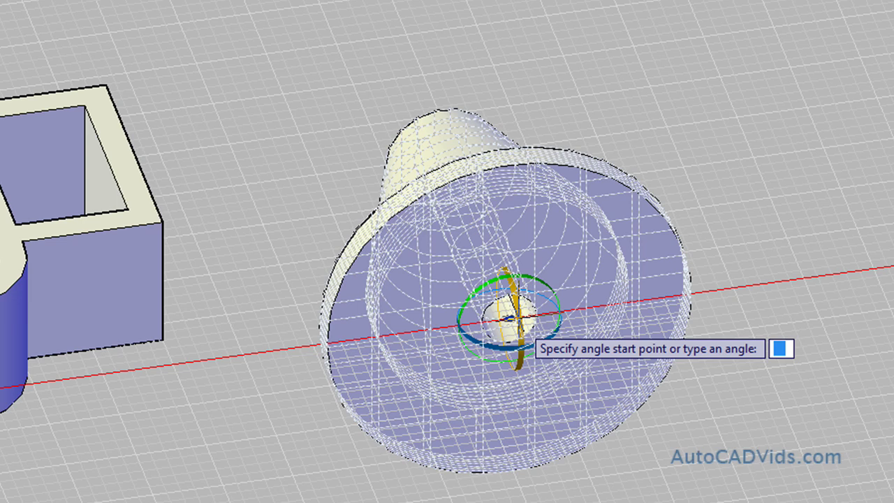
text(90)
key(Return)
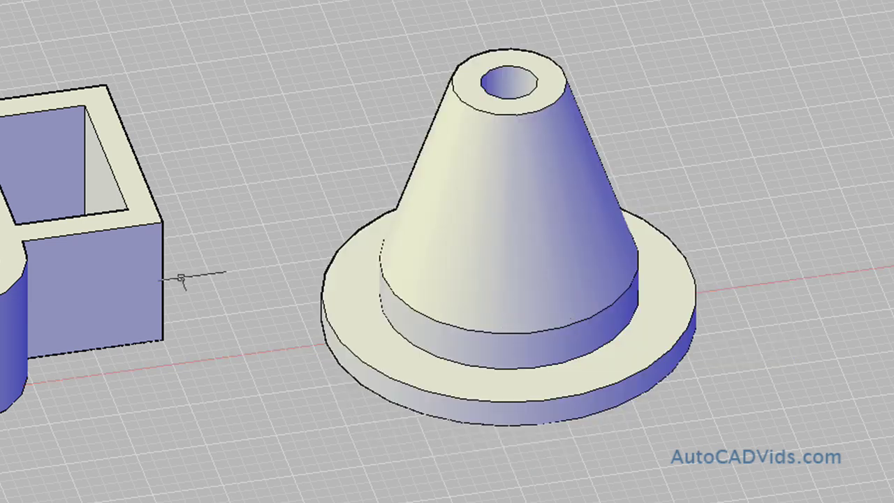
Step: Zoom out and pan right so the box and the upright hat both fit on screen
text(z)
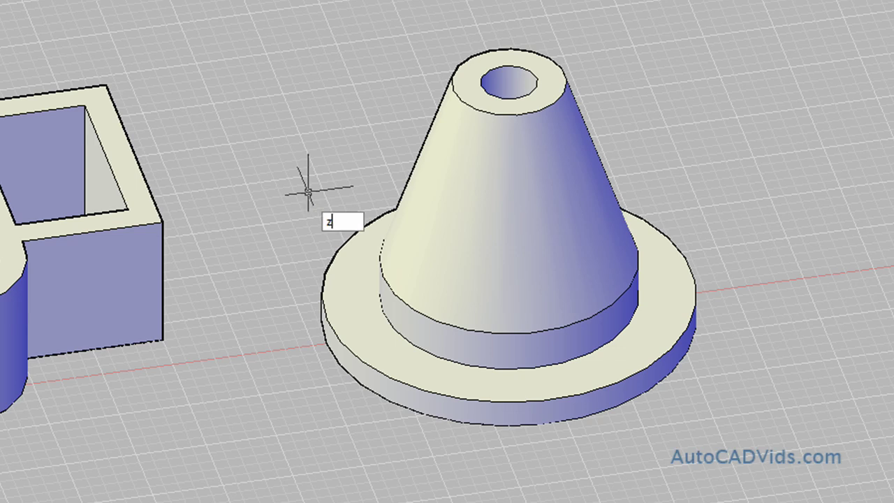
key(Return)
key(Return)
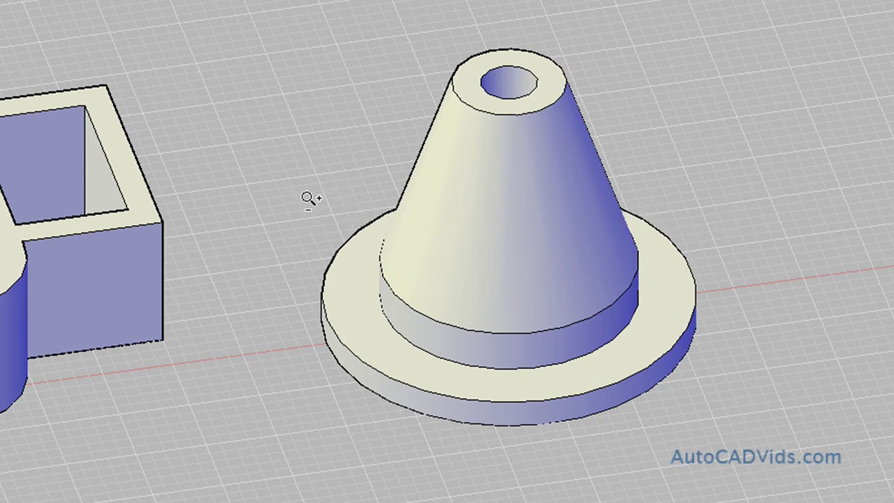
drag(308, 199, 283, 330)
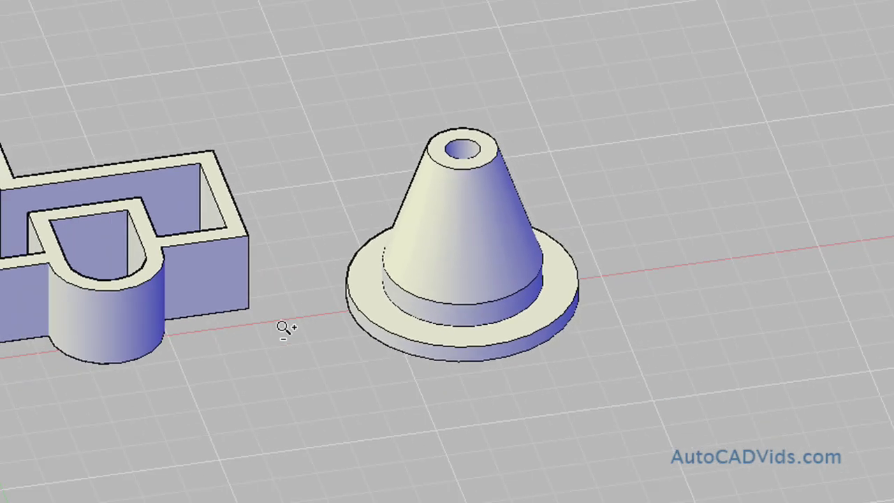
right_click(283, 328)
click(282, 321)
drag(281, 326, 447, 319)
key(Escape)
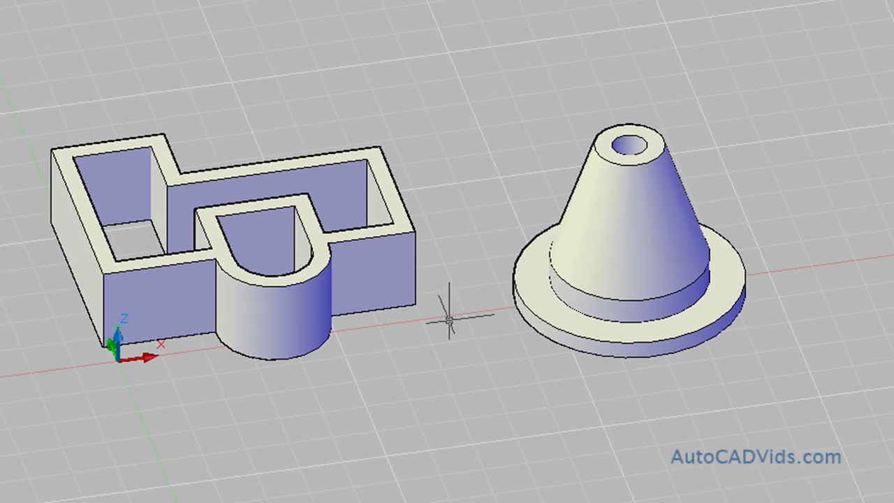